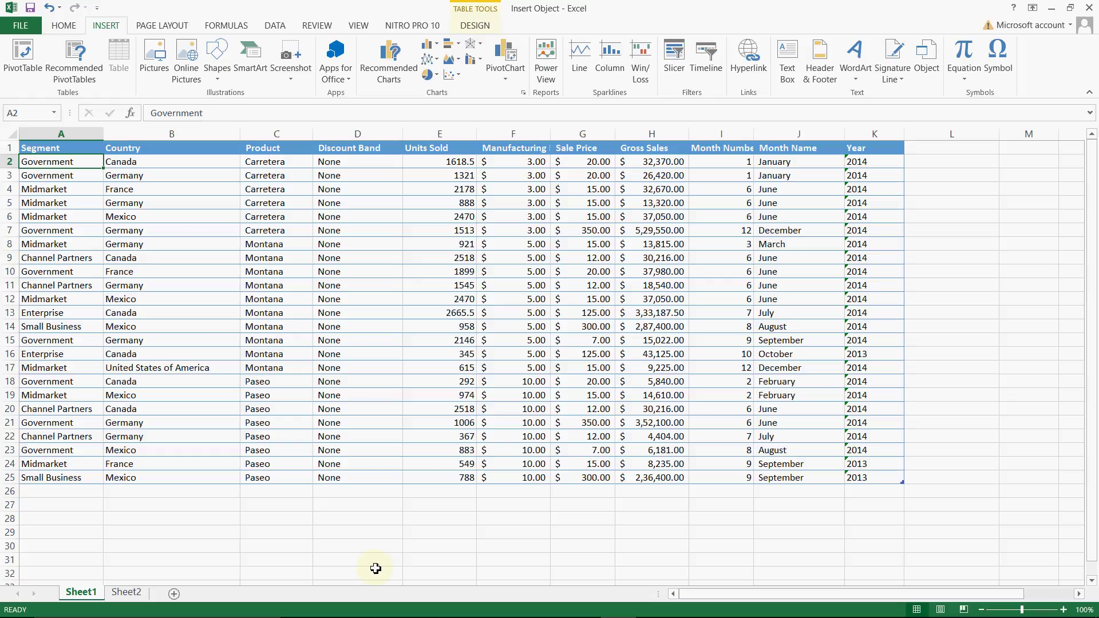
Select the Carretera cell C2 in the Product column.
click(432, 534)
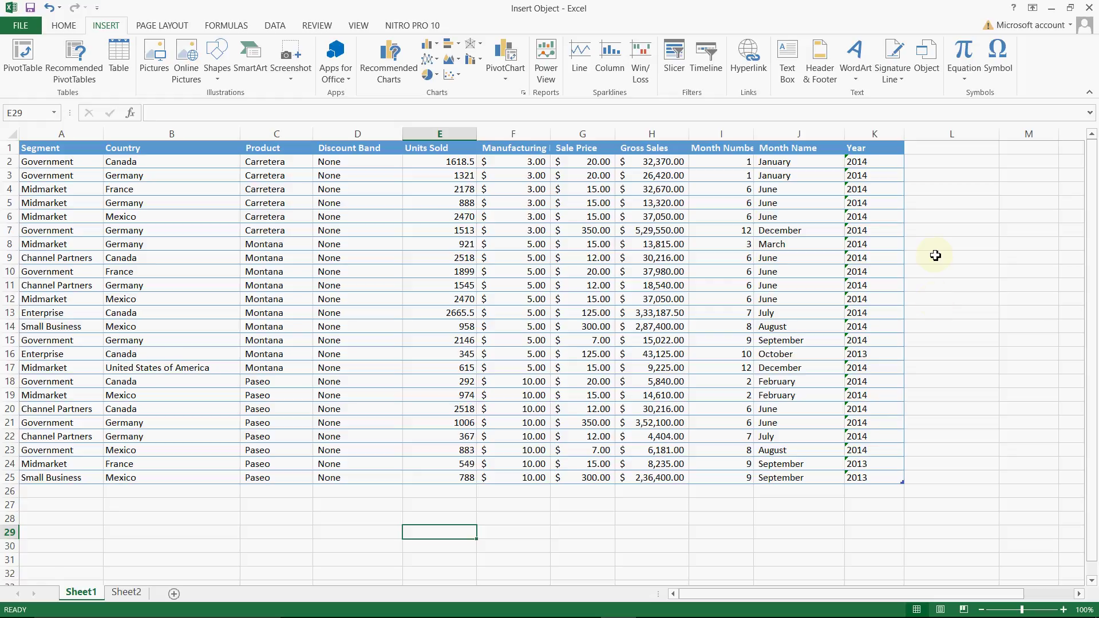
click(942, 209)
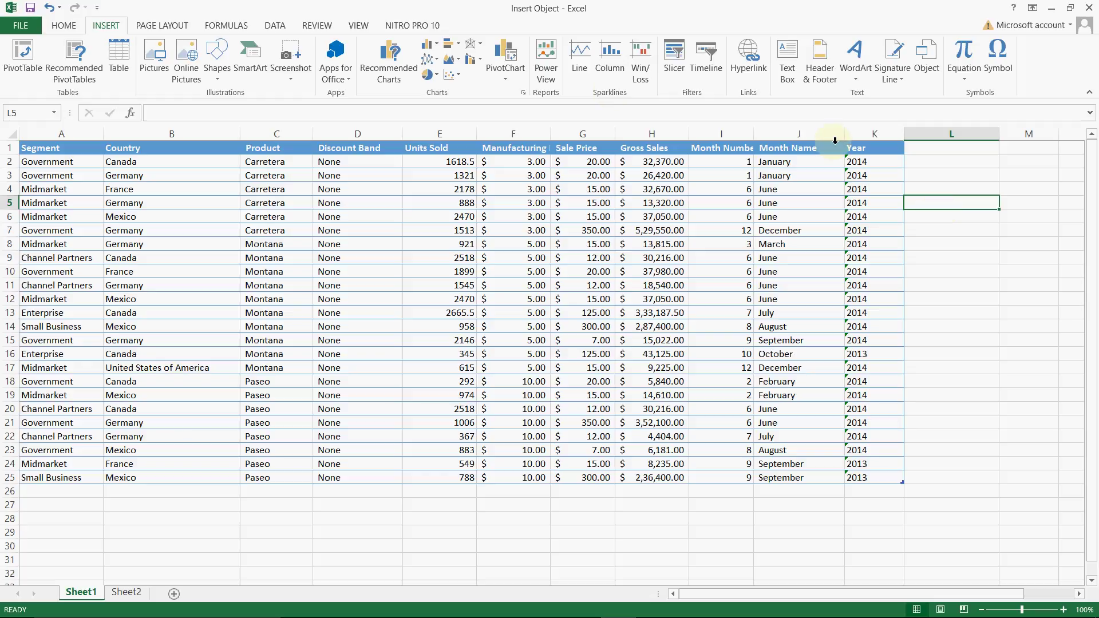
click(245, 166)
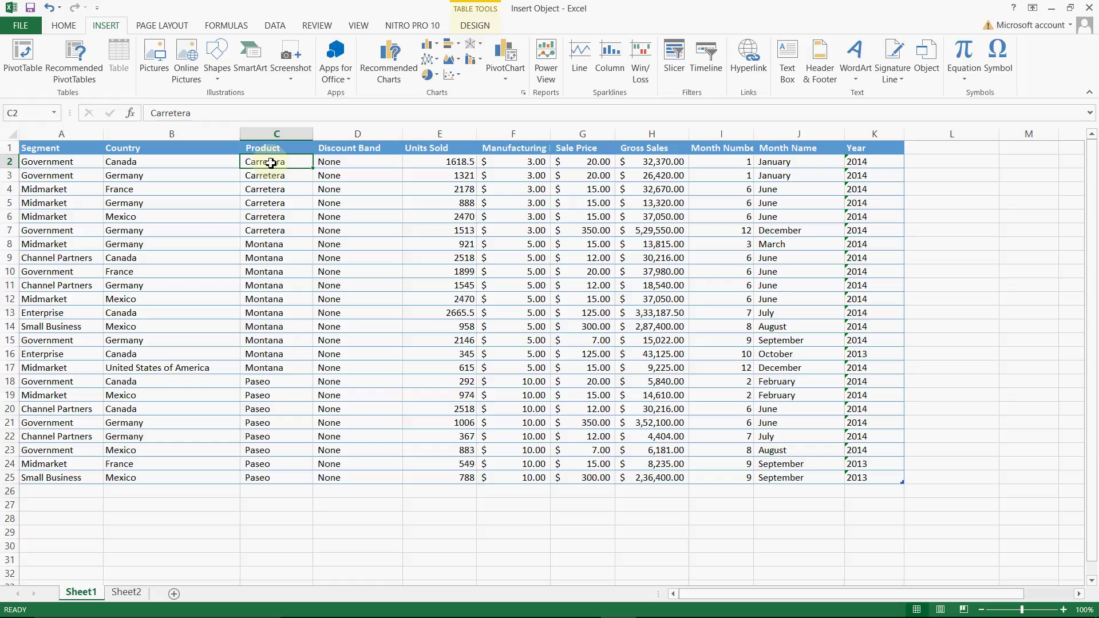
Add a blank comment to C2 with the author name removed and an enlarged box.
right_click(271, 164)
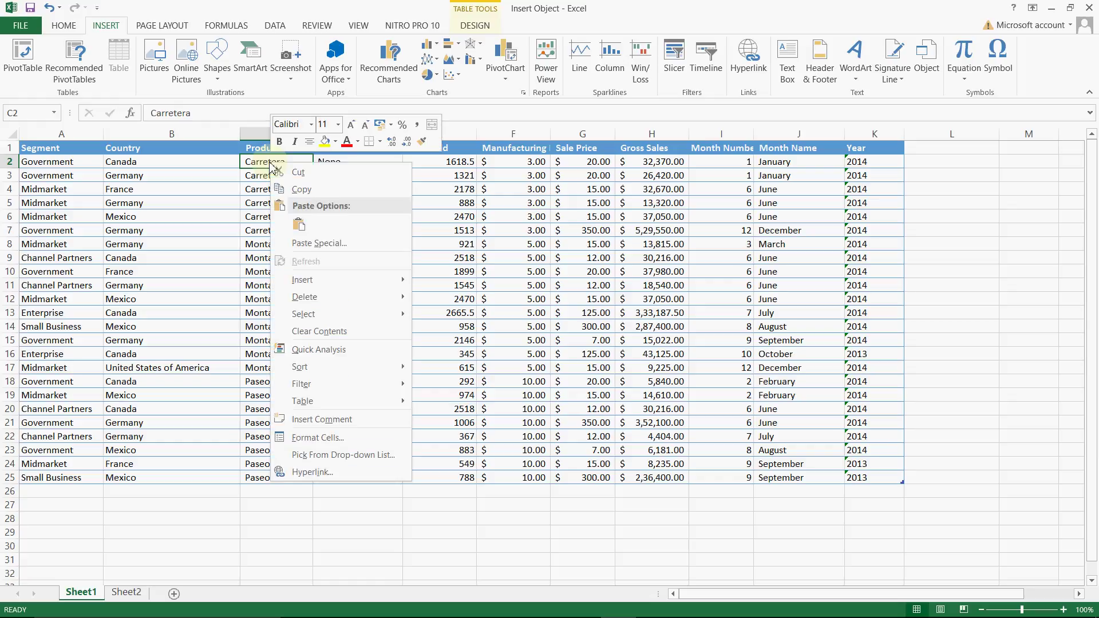
click(302, 421)
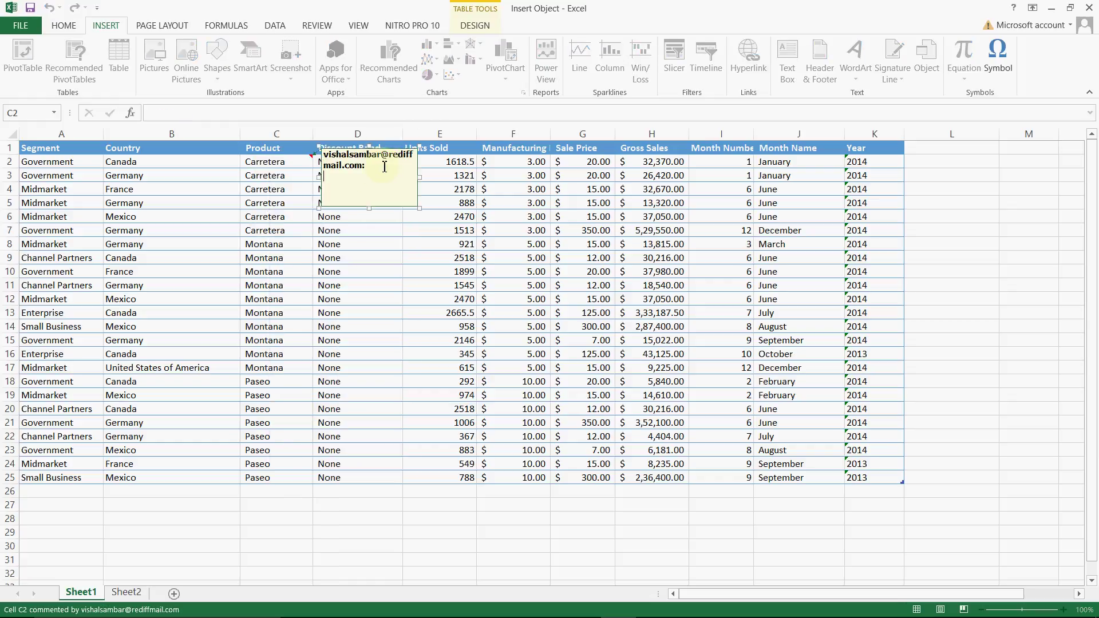
key(shift+Up)
key(shift+Up)
key(BackSpace)
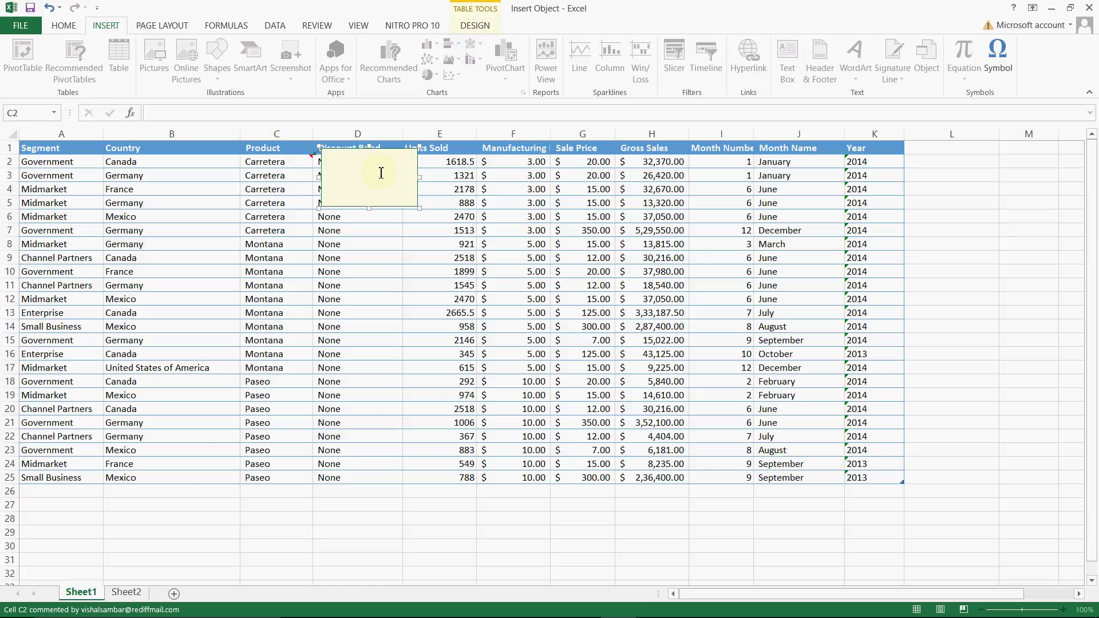
drag(420, 208, 480, 250)
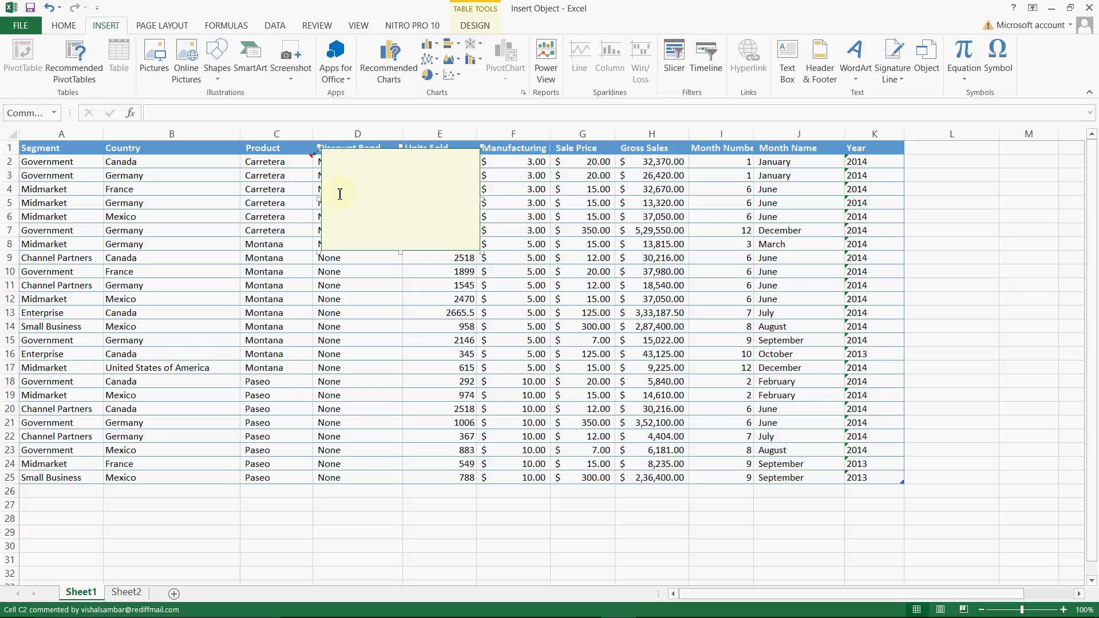
click(293, 181)
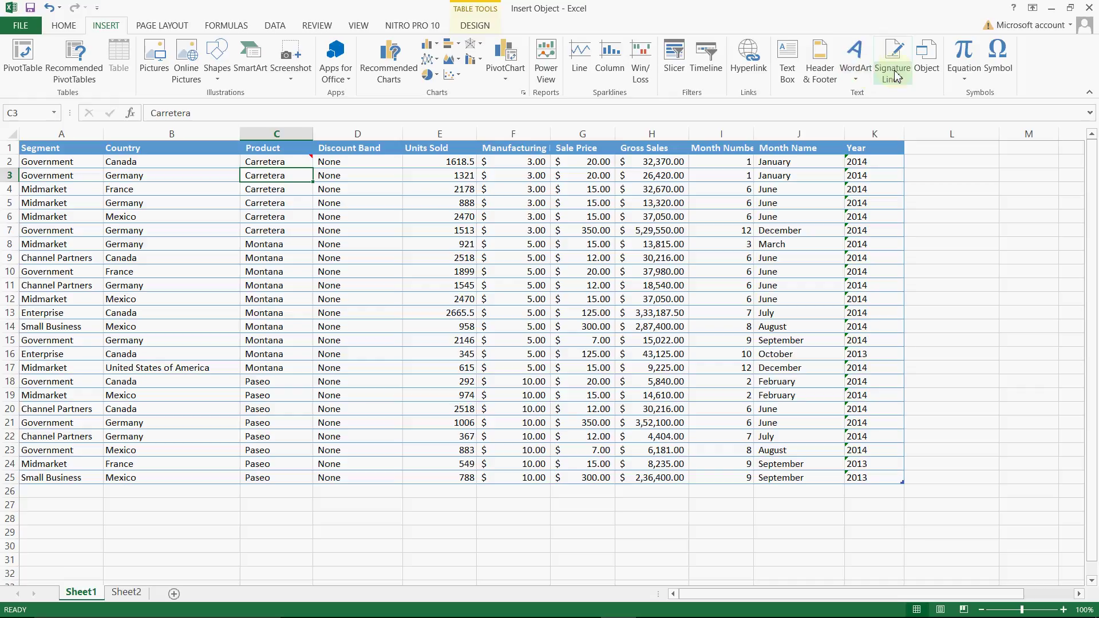
In the Insert Object dialog, pick Adobe Acrobat Document and switch to Create from File.
click(926, 69)
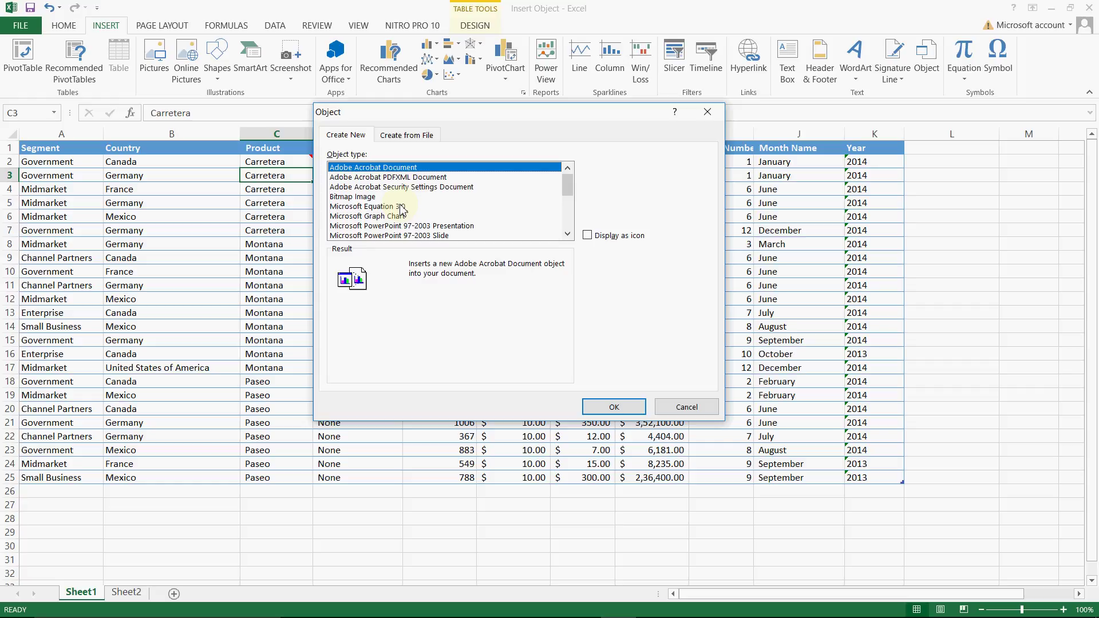
click(365, 199)
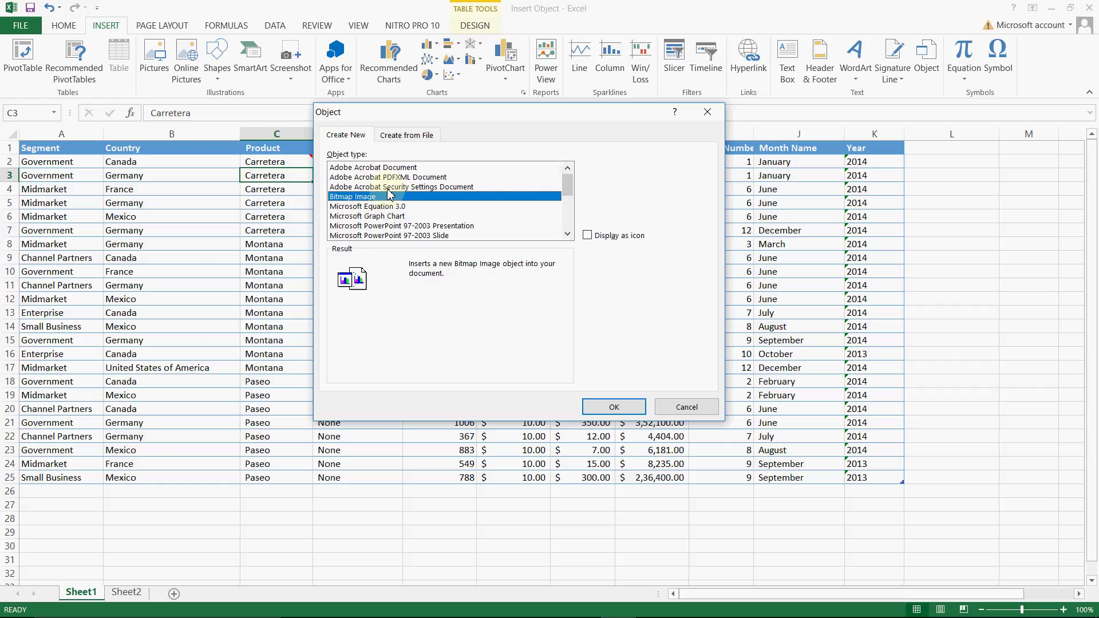
drag(568, 198, 523, 210)
click(425, 207)
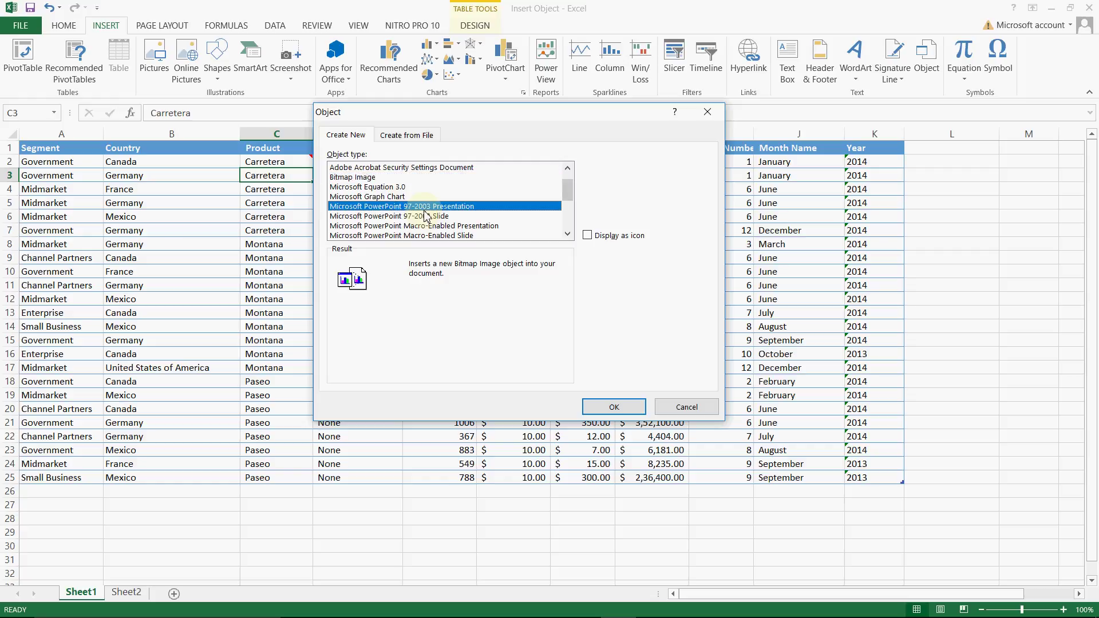
drag(571, 188, 570, 203)
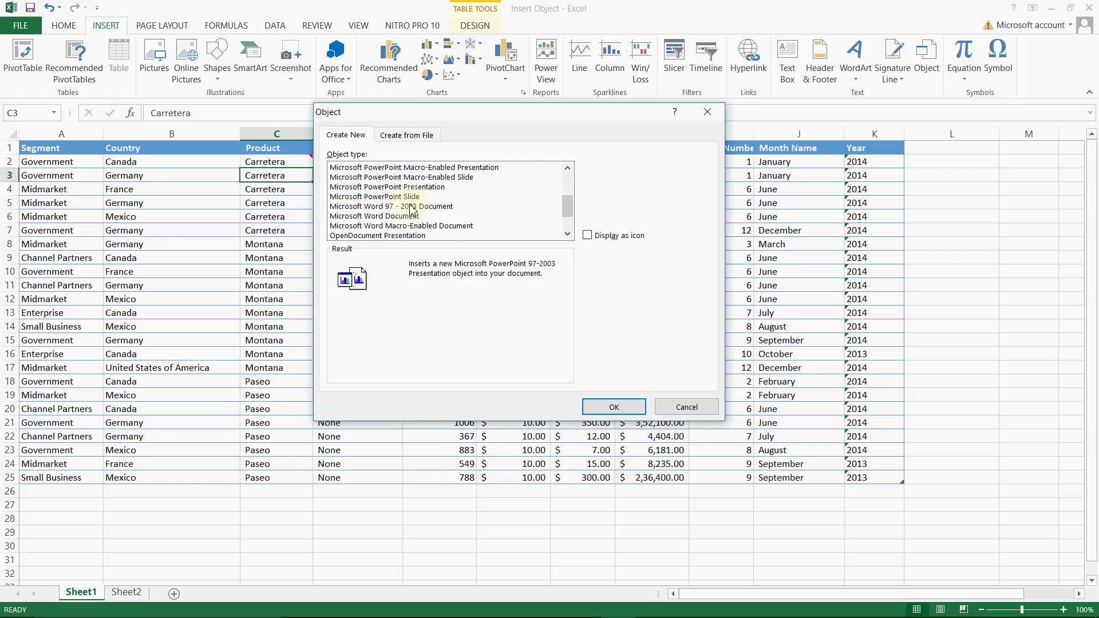
drag(569, 203, 565, 177)
click(398, 167)
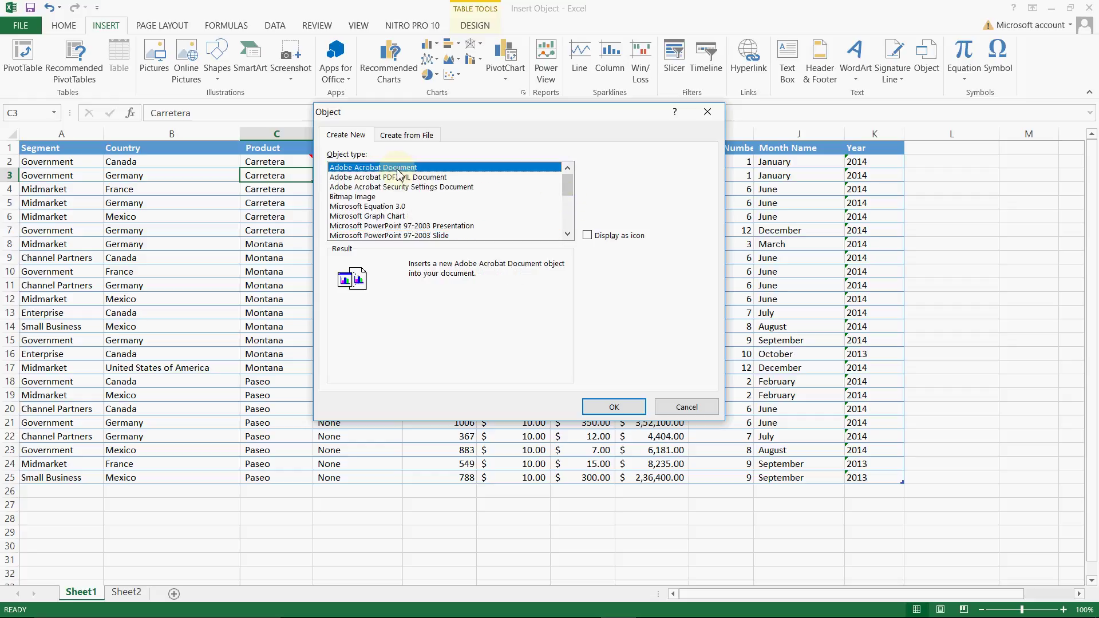
click(405, 136)
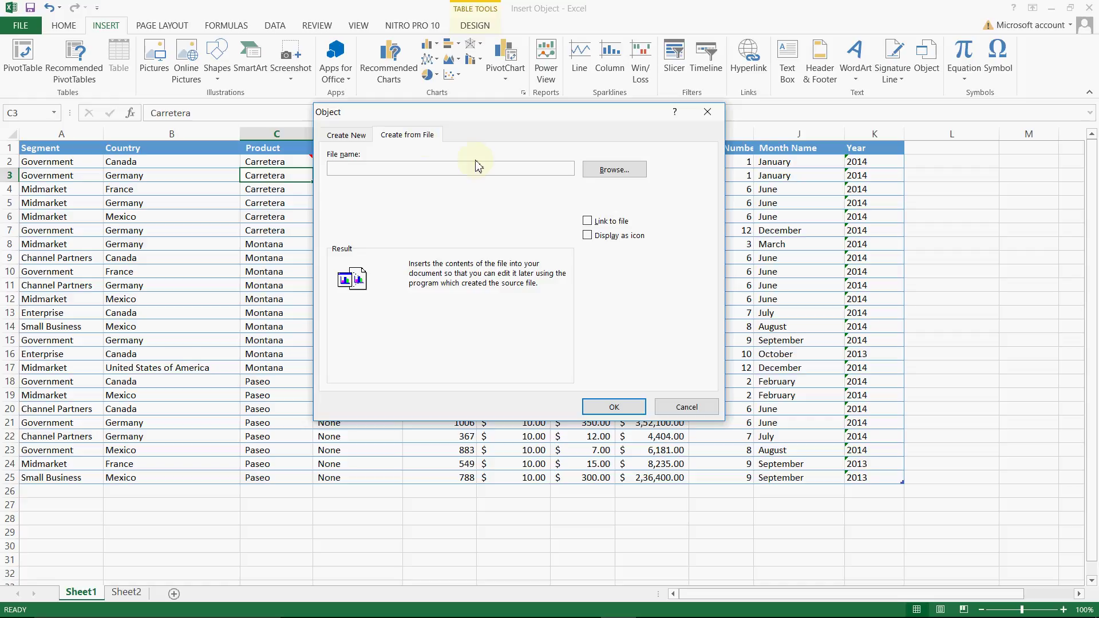
Embed SAP Certification Score Sheet.pdf with Display as icon checked.
click(618, 176)
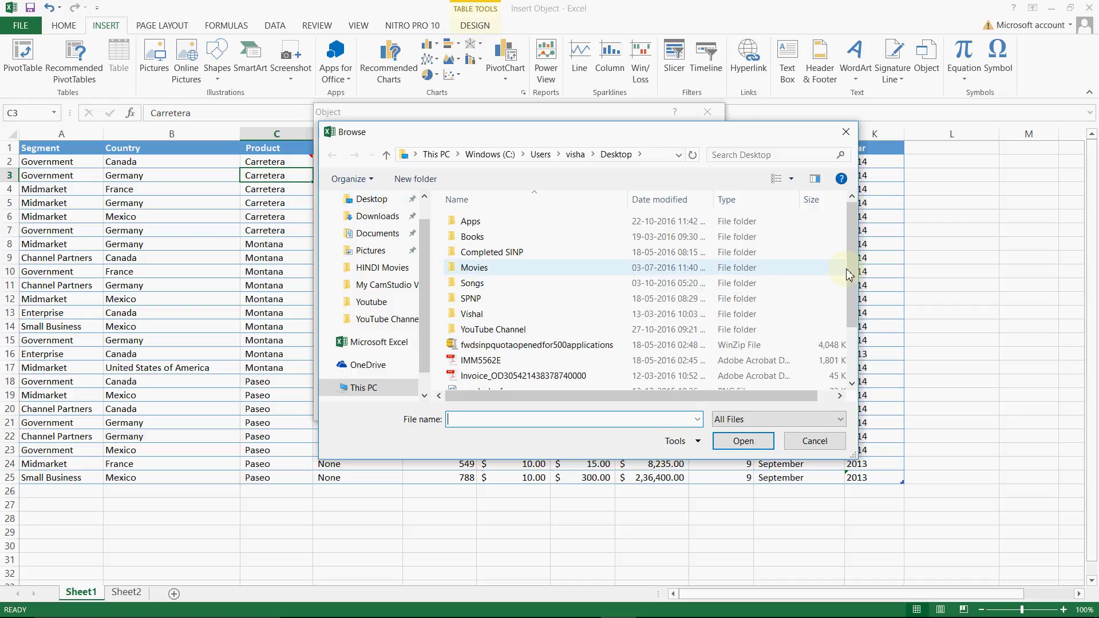
drag(850, 273, 860, 325)
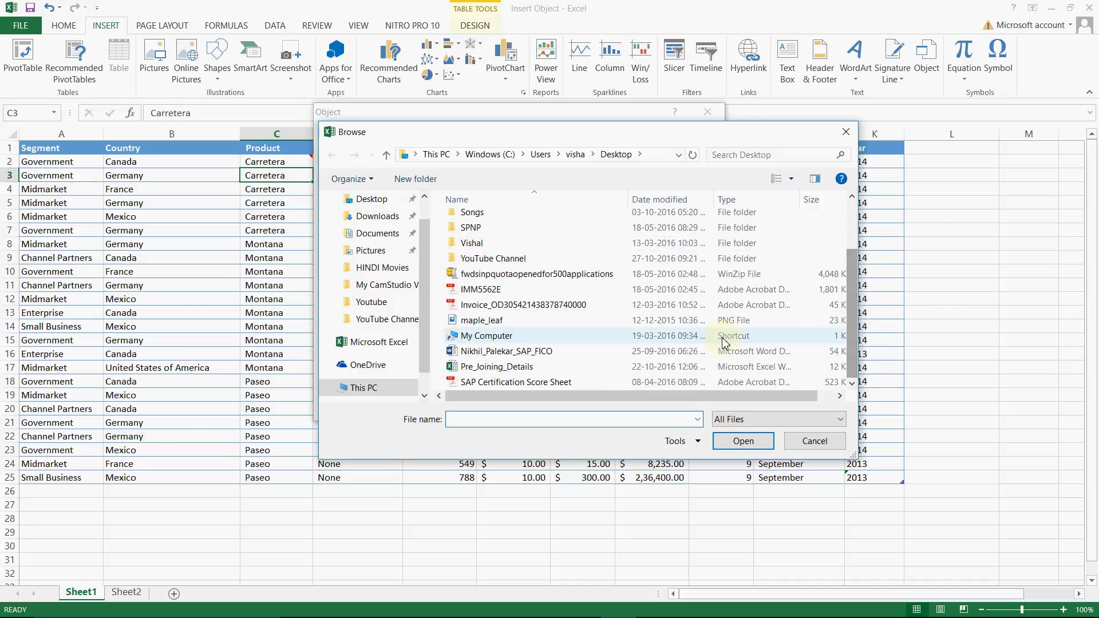
double_click(543, 382)
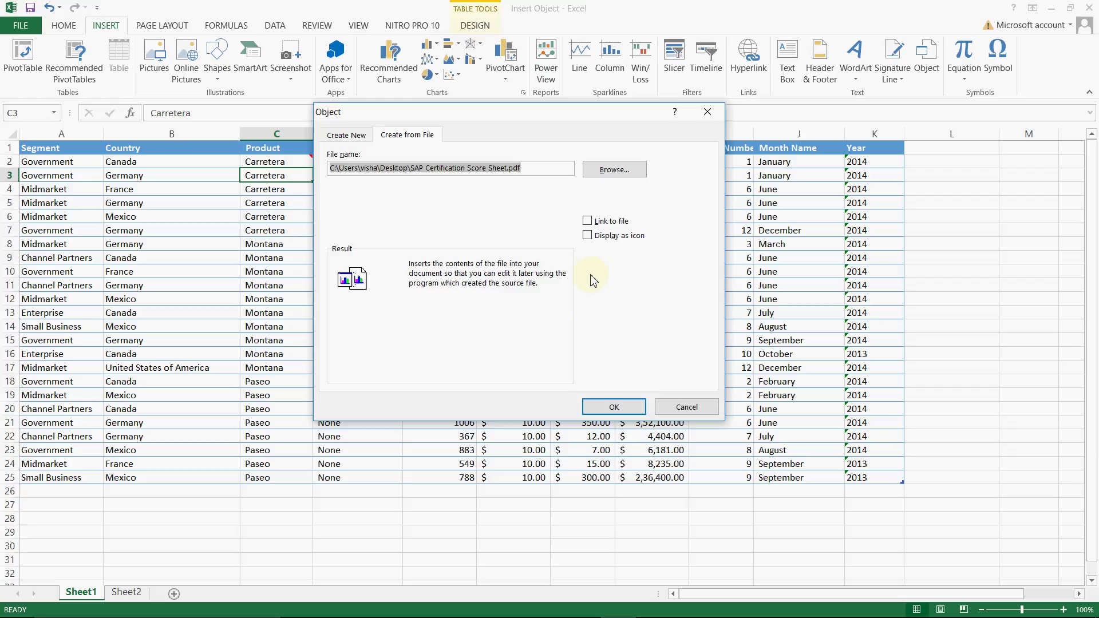
click(591, 236)
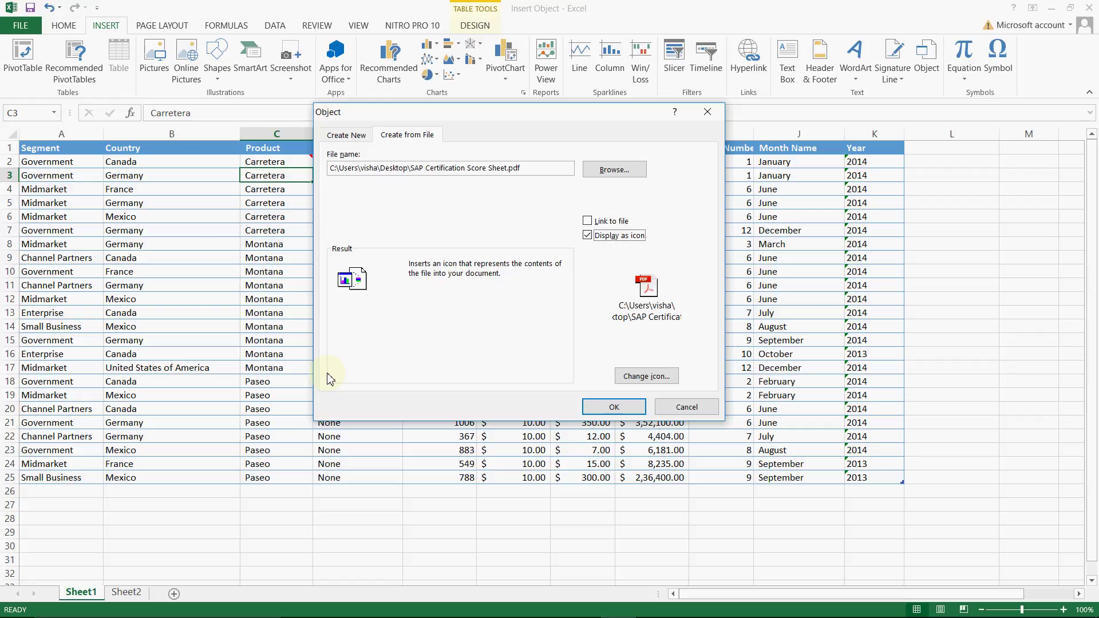
click(613, 407)
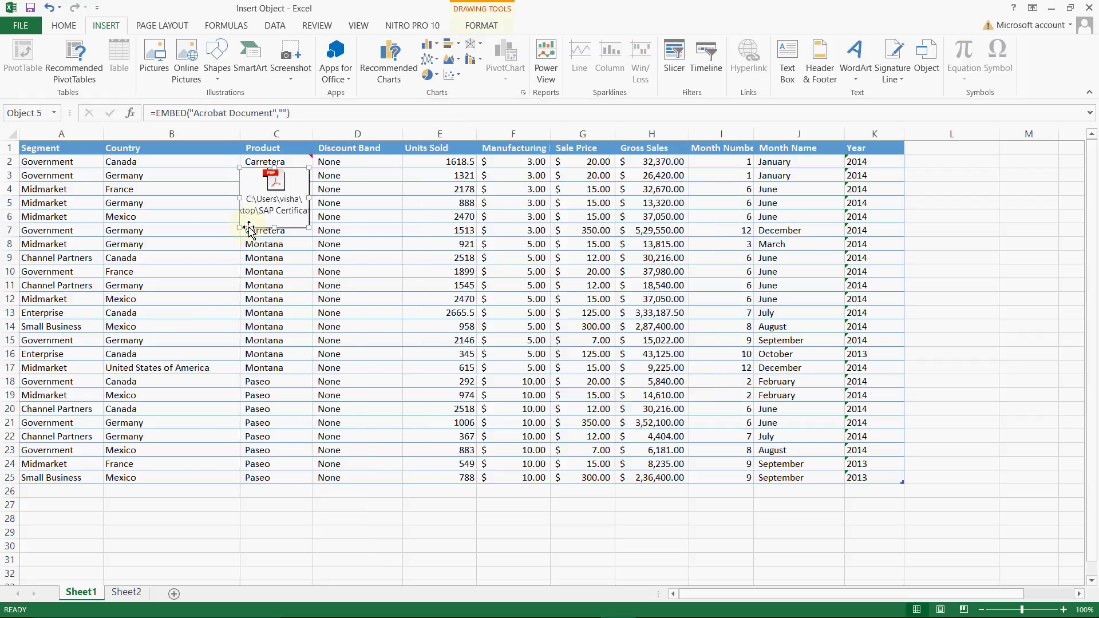
Make row 4 taller and place the PDF icon in the Year column at cell K4.
drag(272, 200, 943, 200)
drag(8, 196, 8, 257)
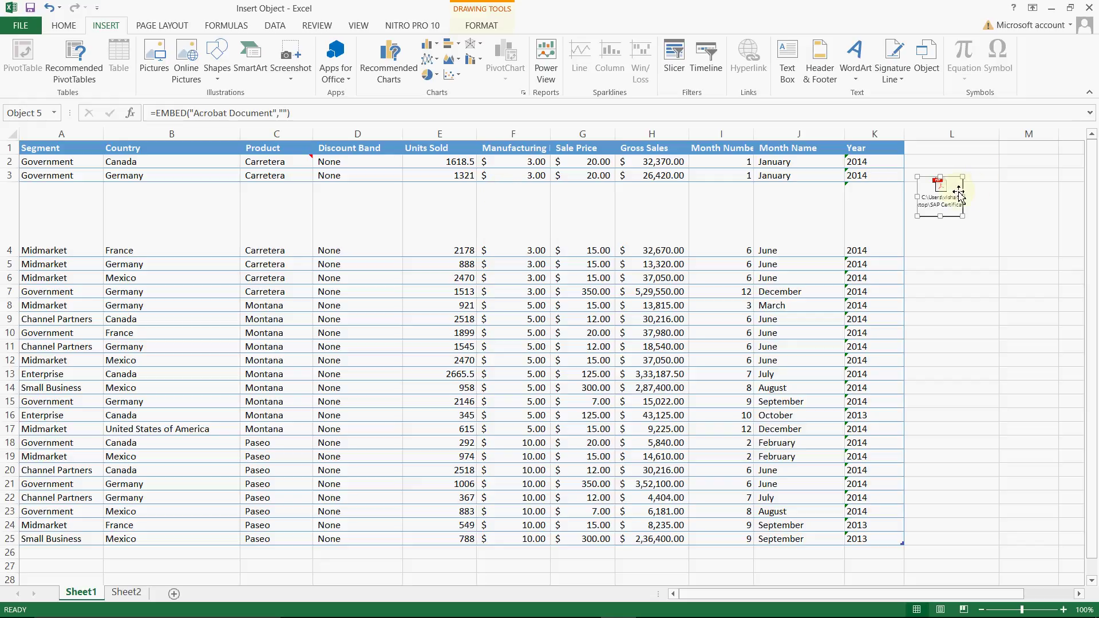
drag(958, 193, 893, 204)
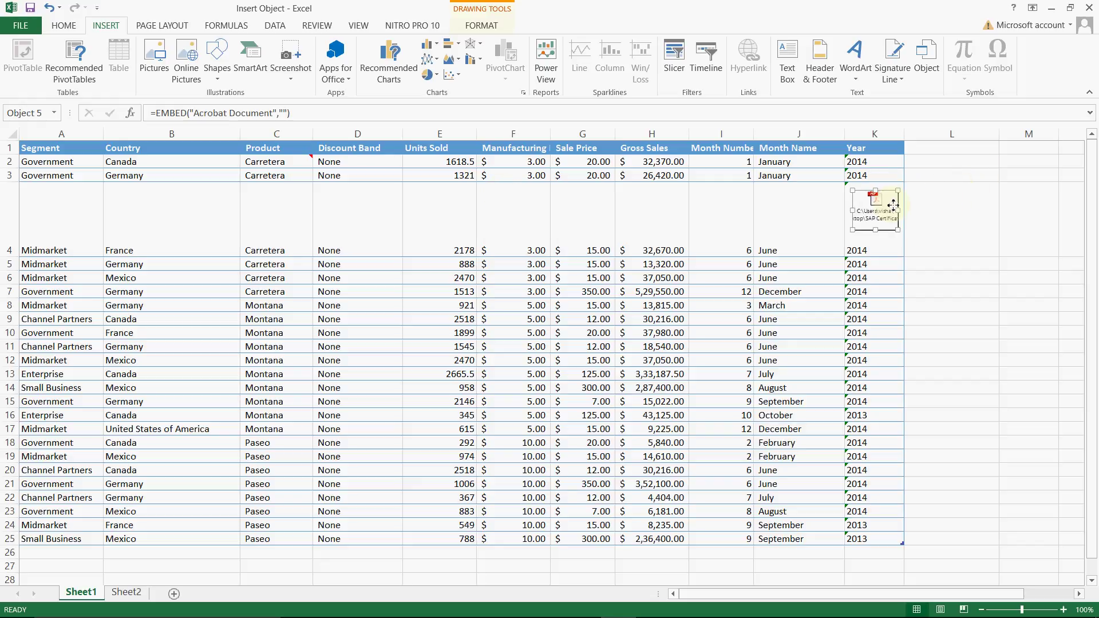
click(876, 239)
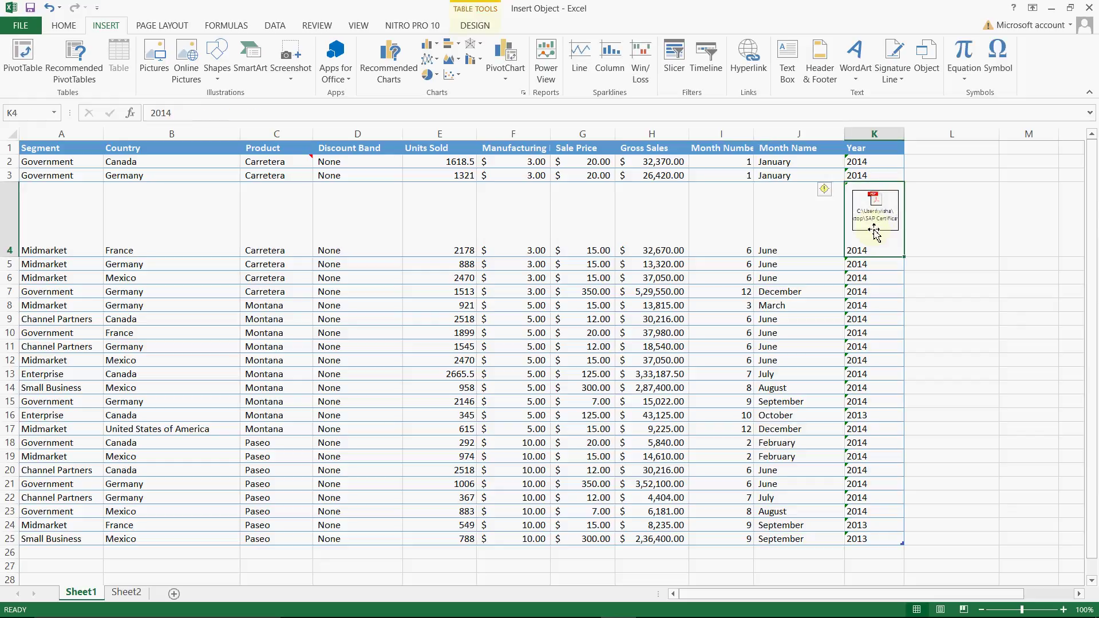
click(872, 211)
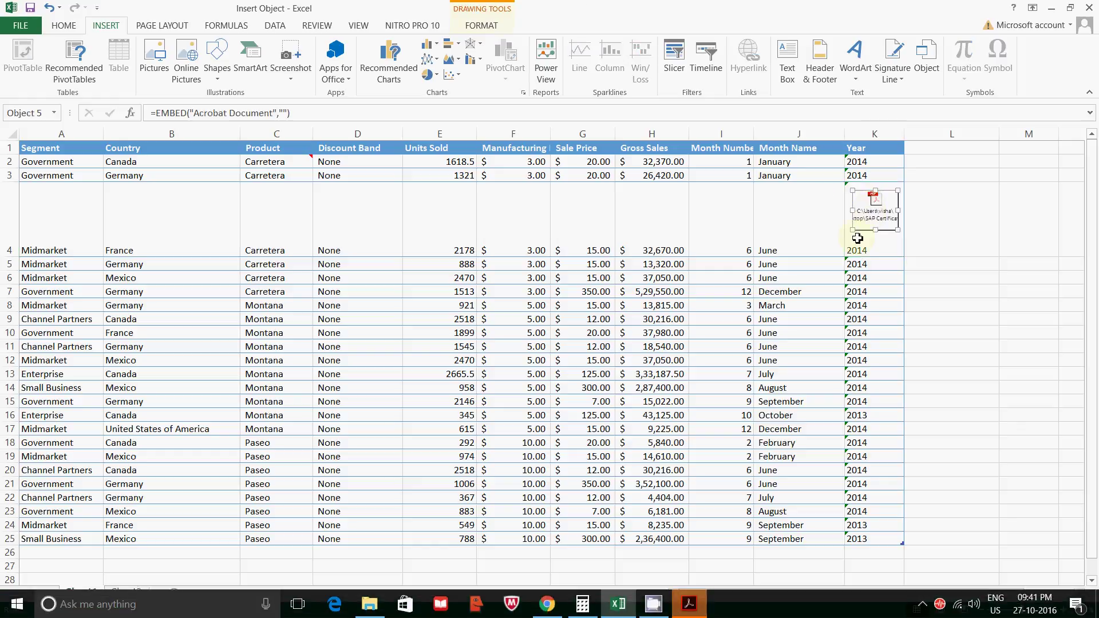
View the embedded PDF in Acrobat Reader with the tools pane hidden for a full-width page.
click(700, 606)
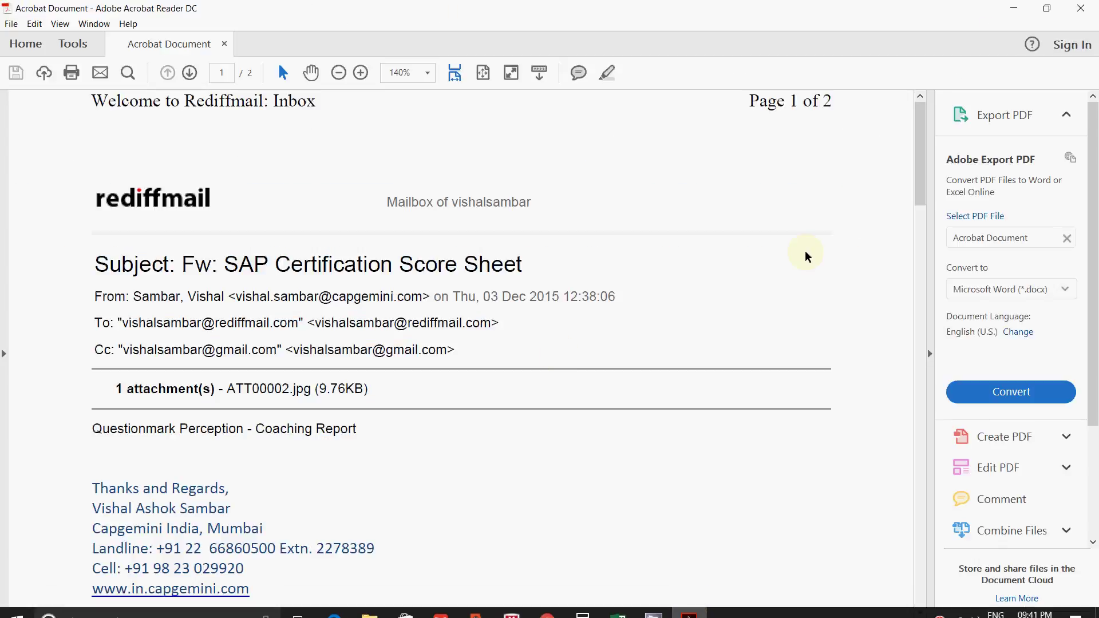
mouse_move(1093, 150)
mouse_down()
mouse_move(1090, 257)
mouse_move(902, 269)
mouse_up()
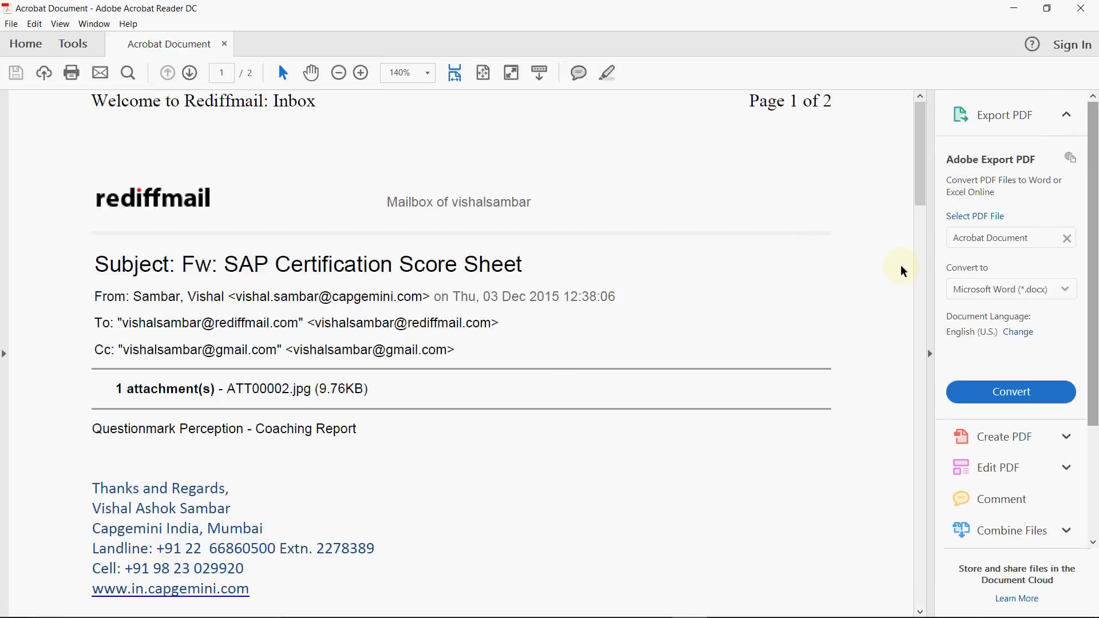
click(928, 354)
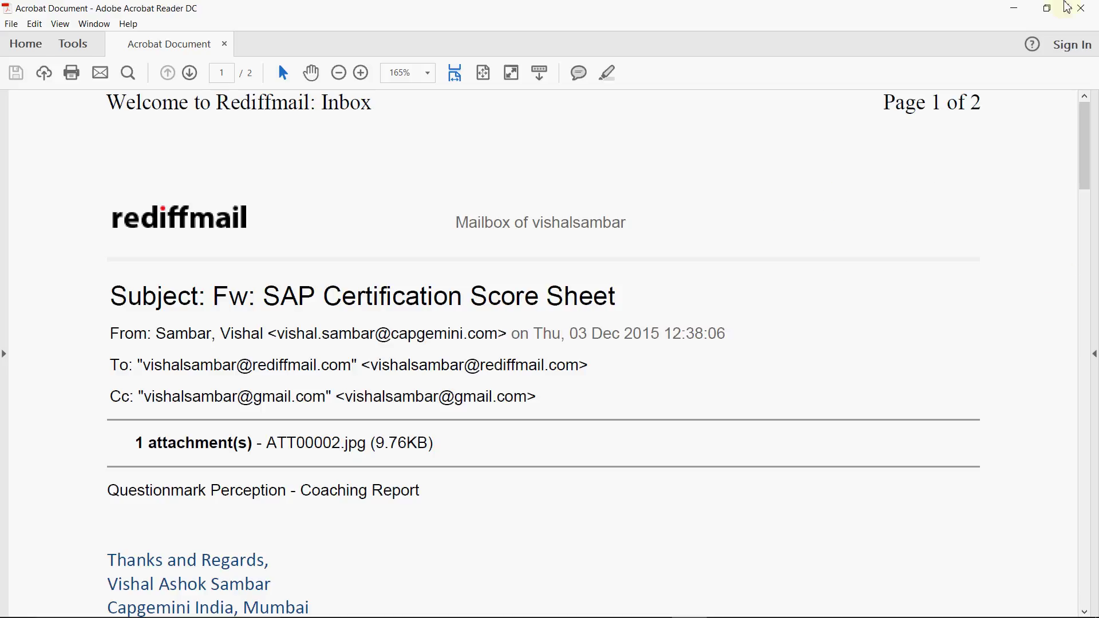
Close Acrobat Reader and delete the embedded PDF icon from column K.
click(1081, 8)
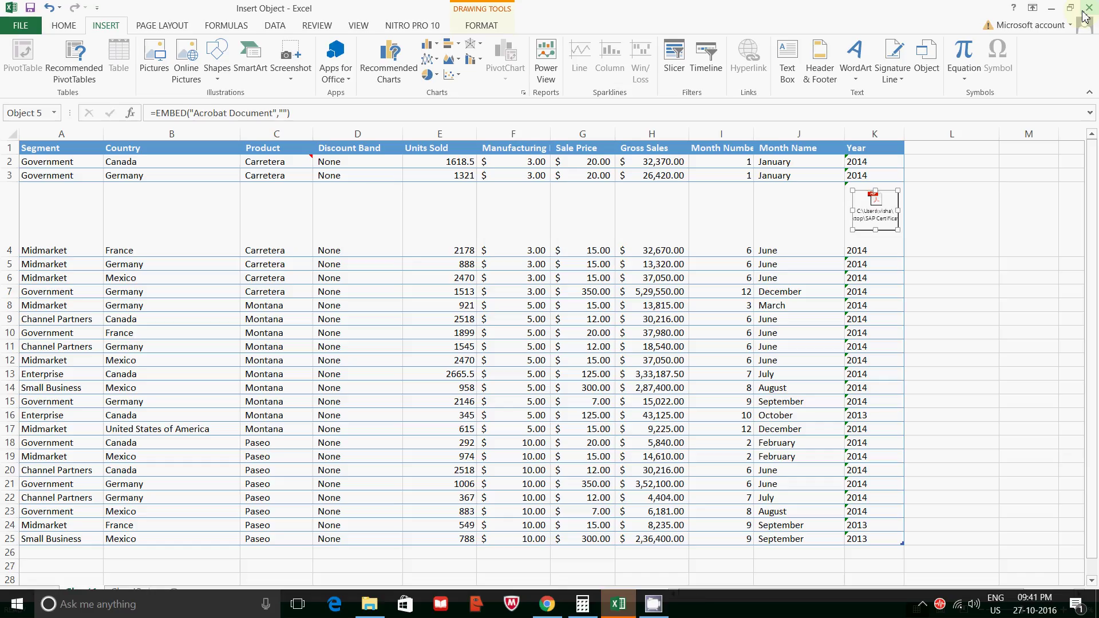
drag(878, 211, 878, 219)
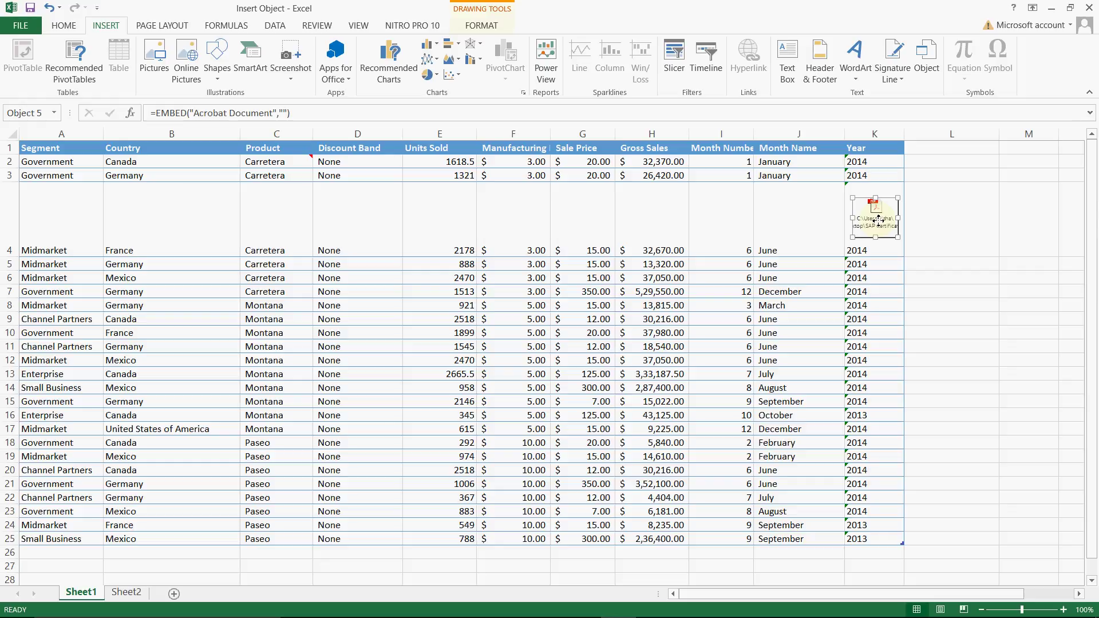
key(Delete)
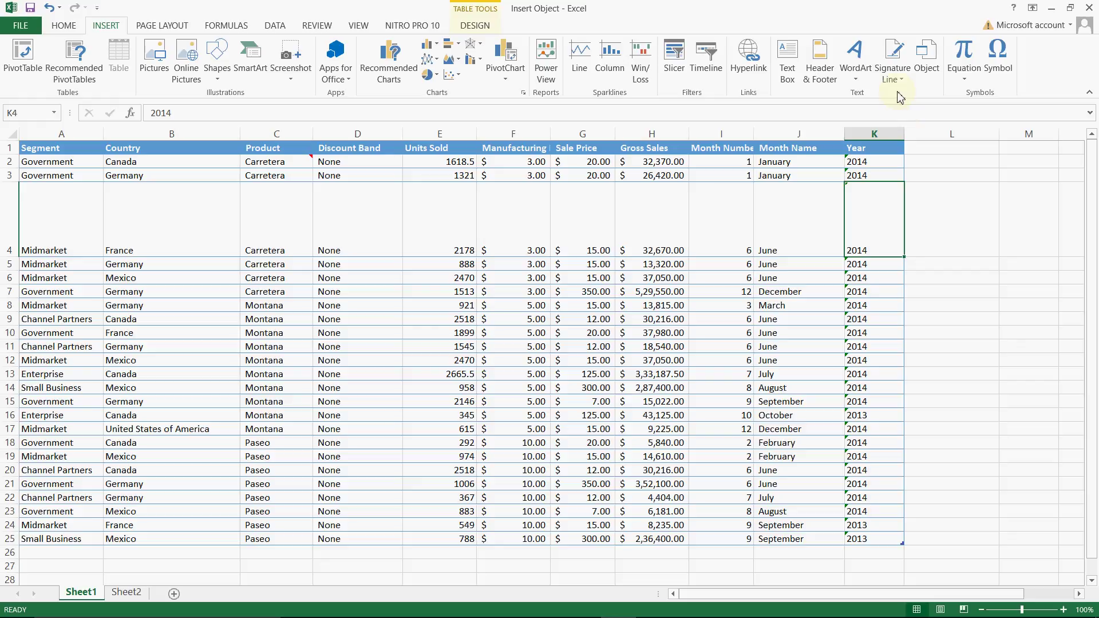
Choose SAP Certification Score Sheet.pdf from the Desktop under Create from File, without icon display.
click(929, 73)
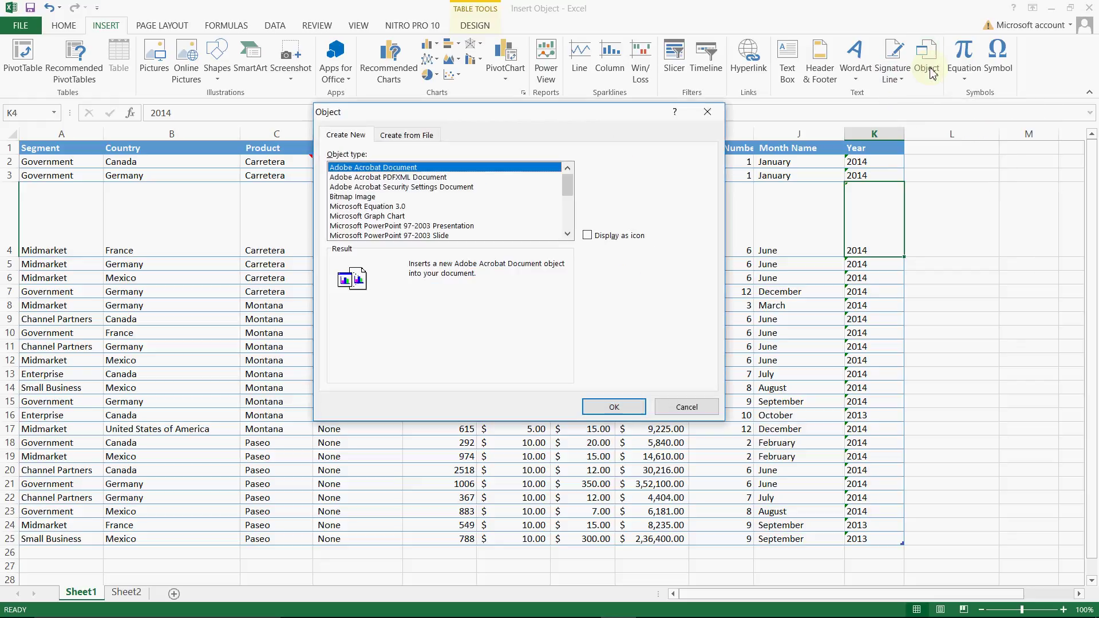
click(416, 167)
click(414, 141)
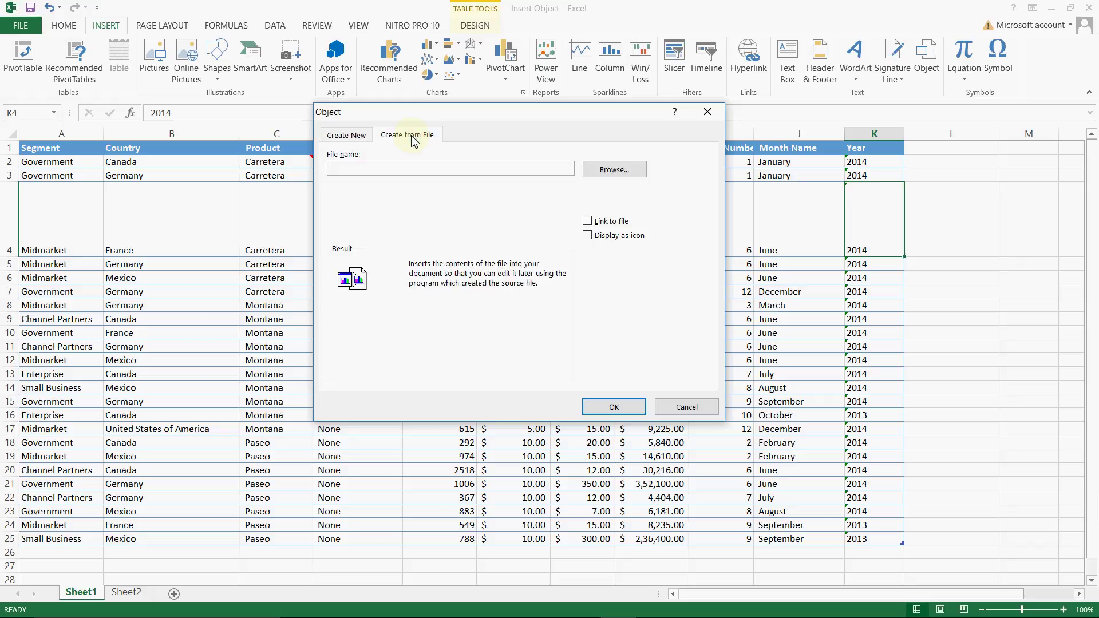
click(614, 171)
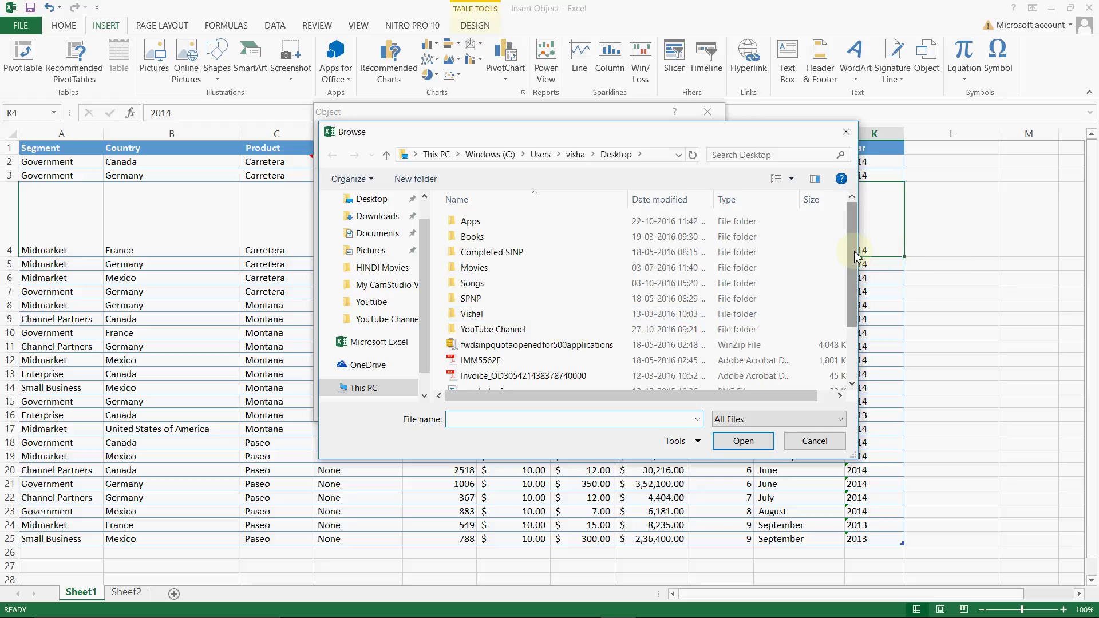
scroll(856, 256, down, 2)
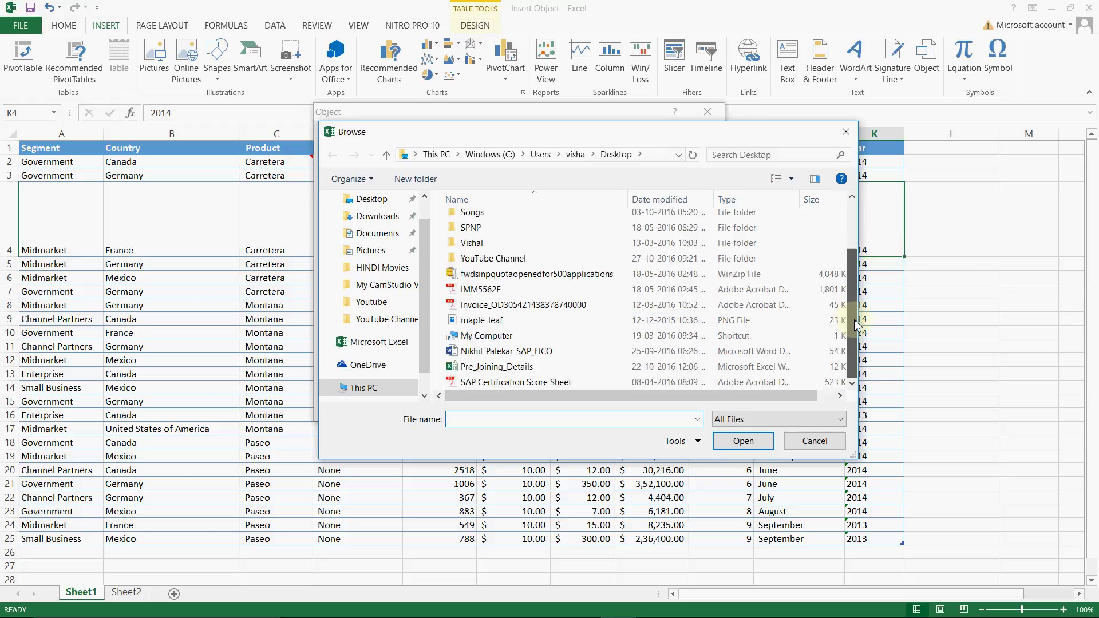
click(508, 382)
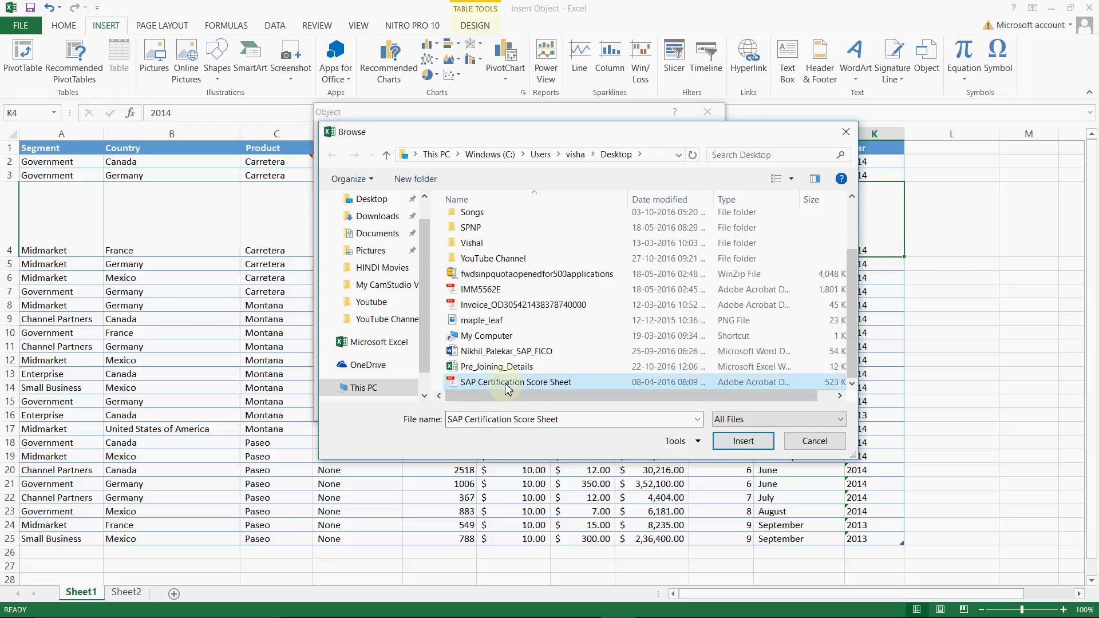
double_click(508, 383)
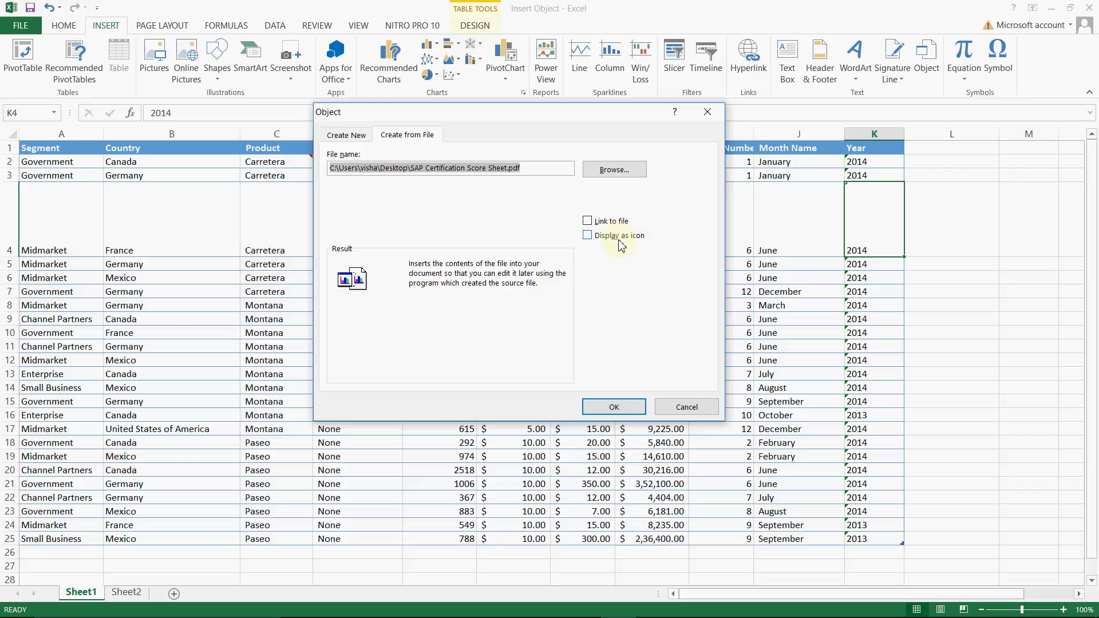
Embed the PDF as full page content and move it up beside the table's top rows.
click(613, 410)
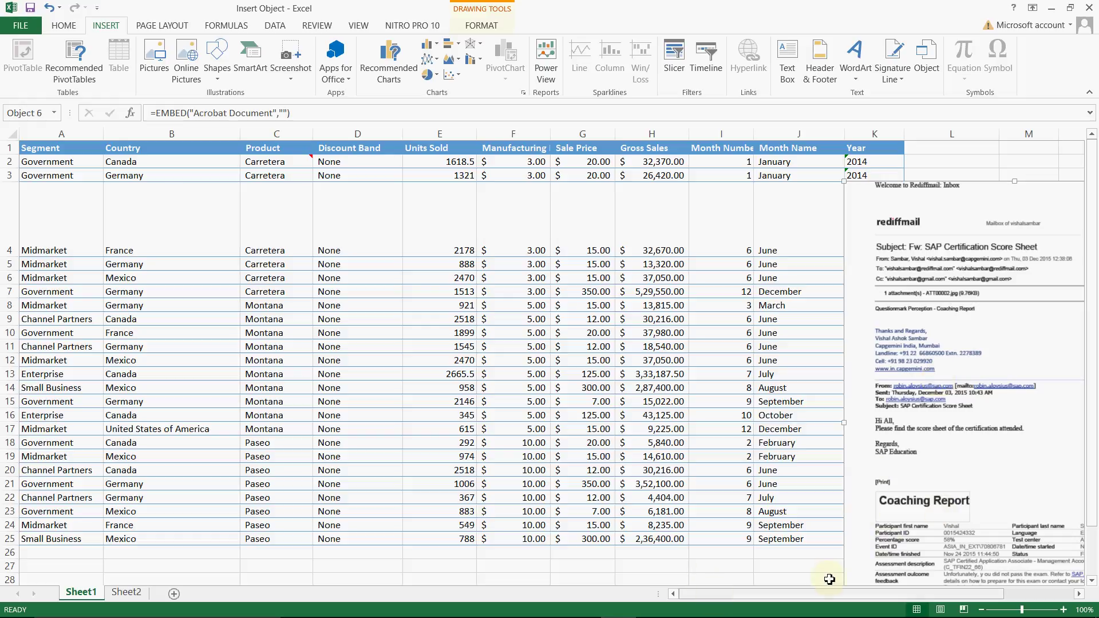
click(1079, 594)
click(1078, 594)
click(1078, 594)
click(1078, 594)
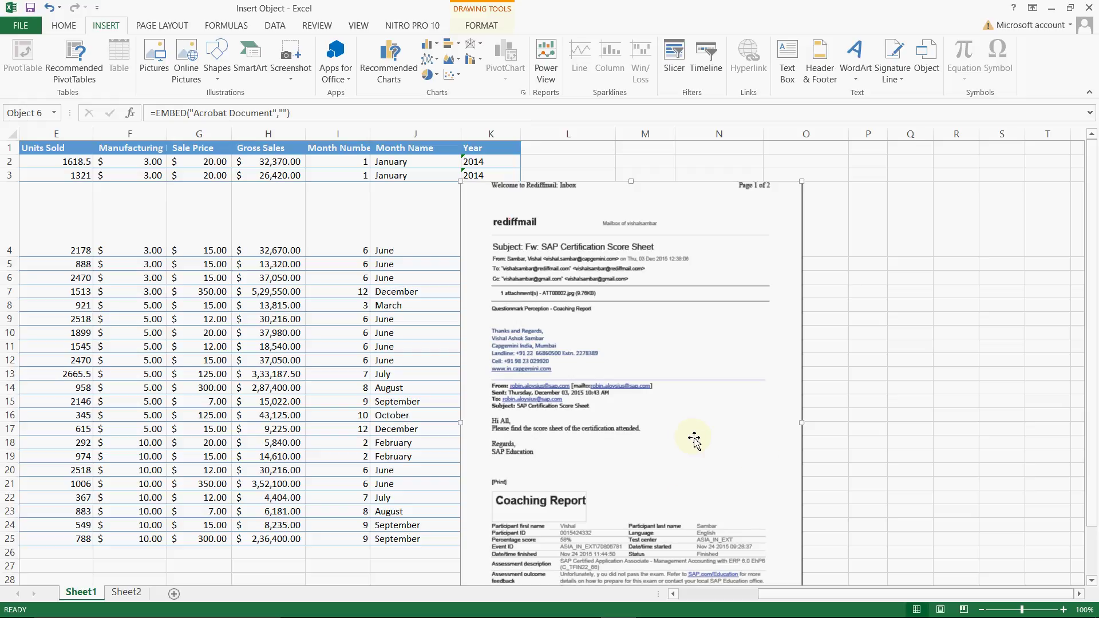
drag(695, 439, 757, 399)
mouse_move(1093, 359)
mouse_down()
mouse_move(1095, 431)
mouse_move(1088, 344)
mouse_up()
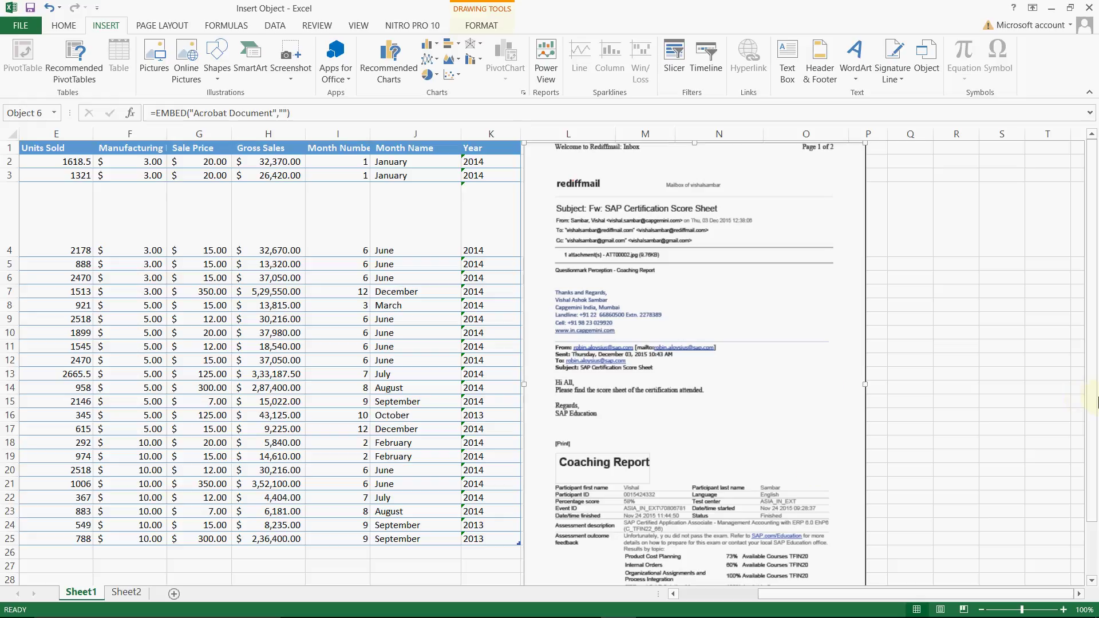
drag(1094, 403, 1091, 410)
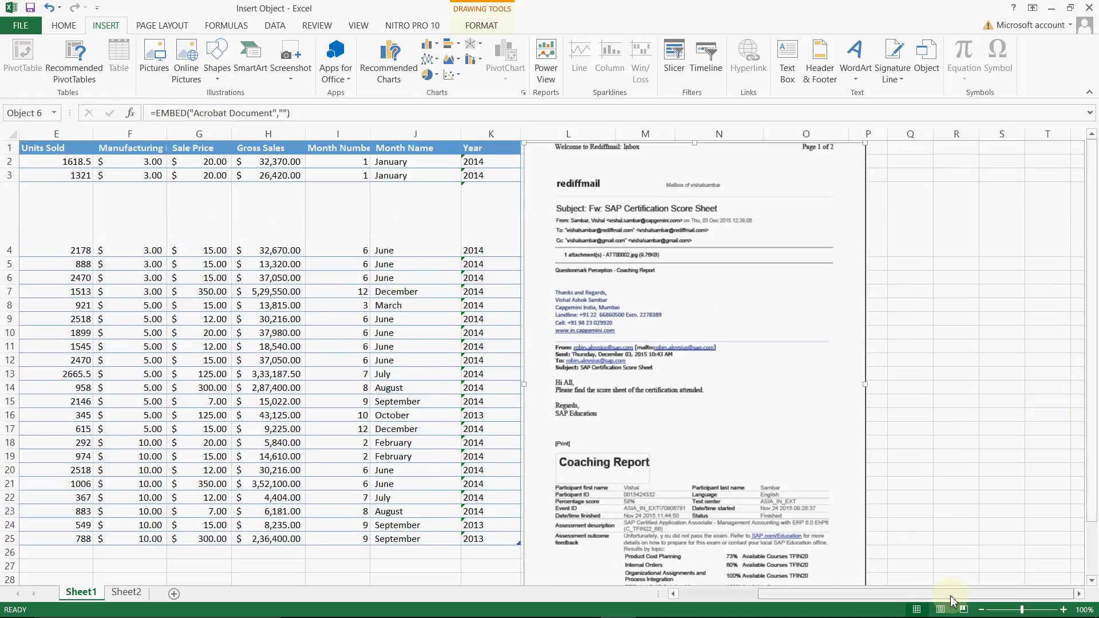
drag(951, 600, 857, 602)
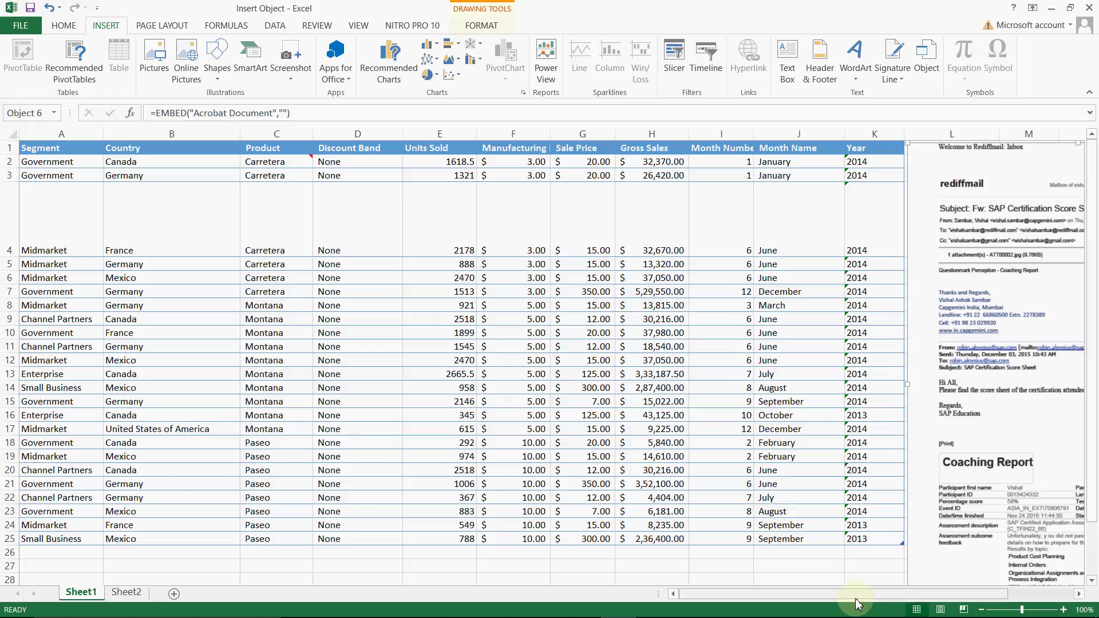